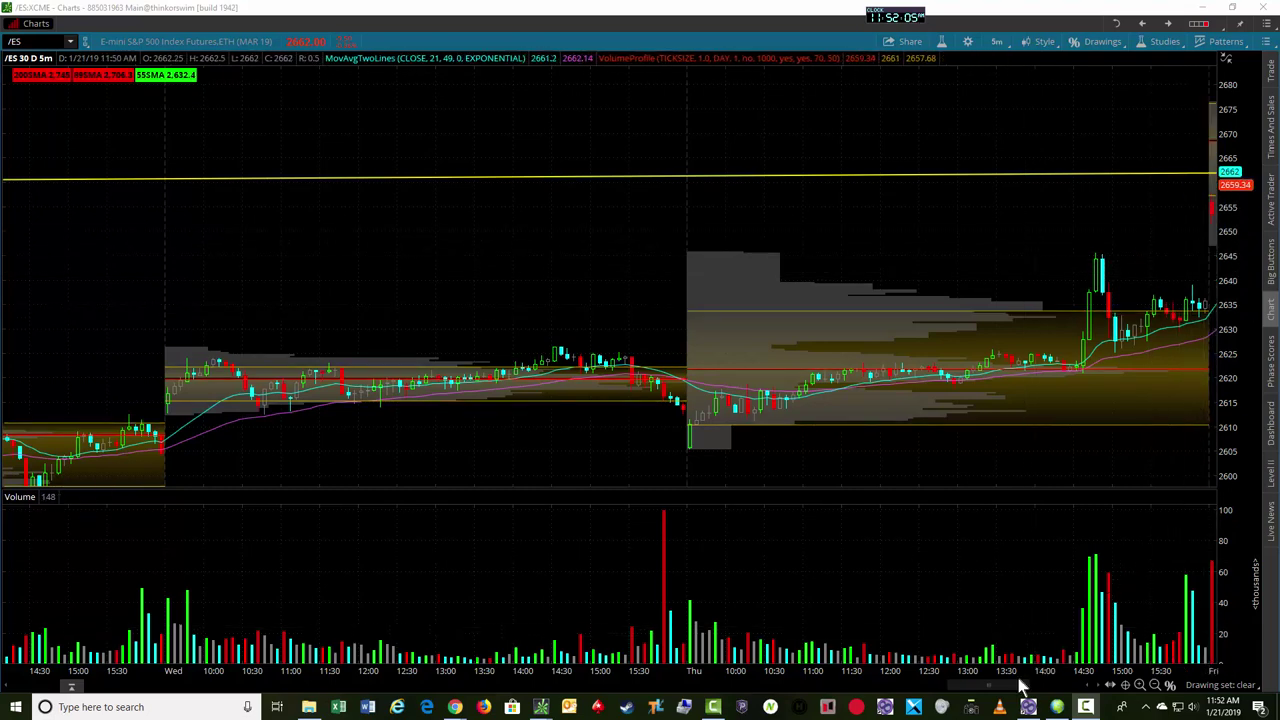
Step: Pan the 30-day /ES chart right to show Wednesday through Friday's full session
scroll(1020, 686, "up", 1)
scroll(1020, 686, "down", 3)
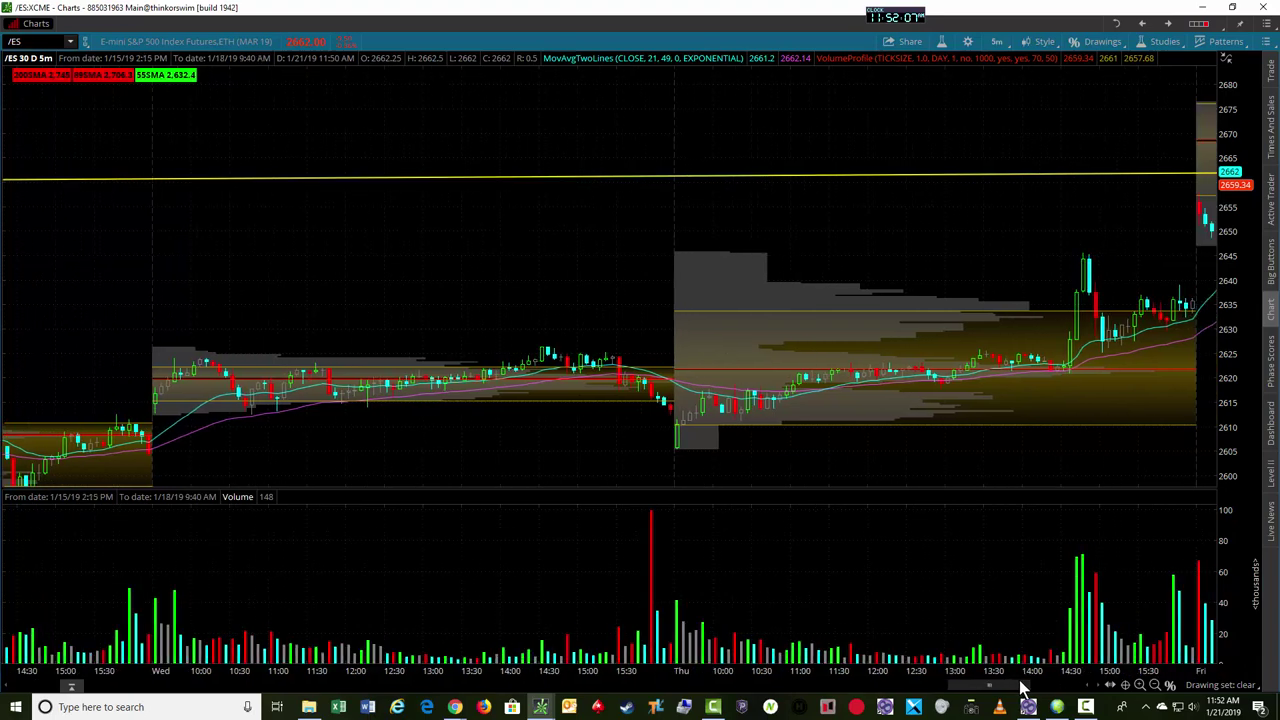
scroll(1022, 686, "down", 4)
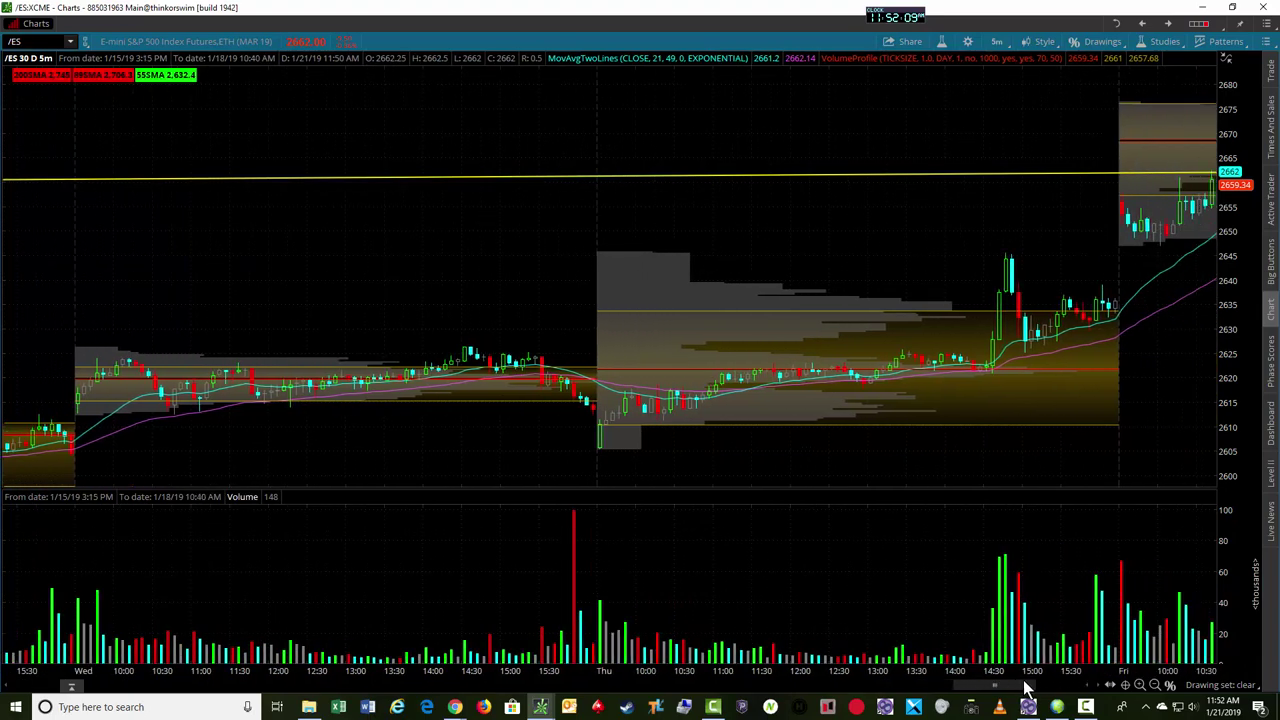
scroll(1024, 686, "up", 4)
scroll(1022, 688, "down", 2)
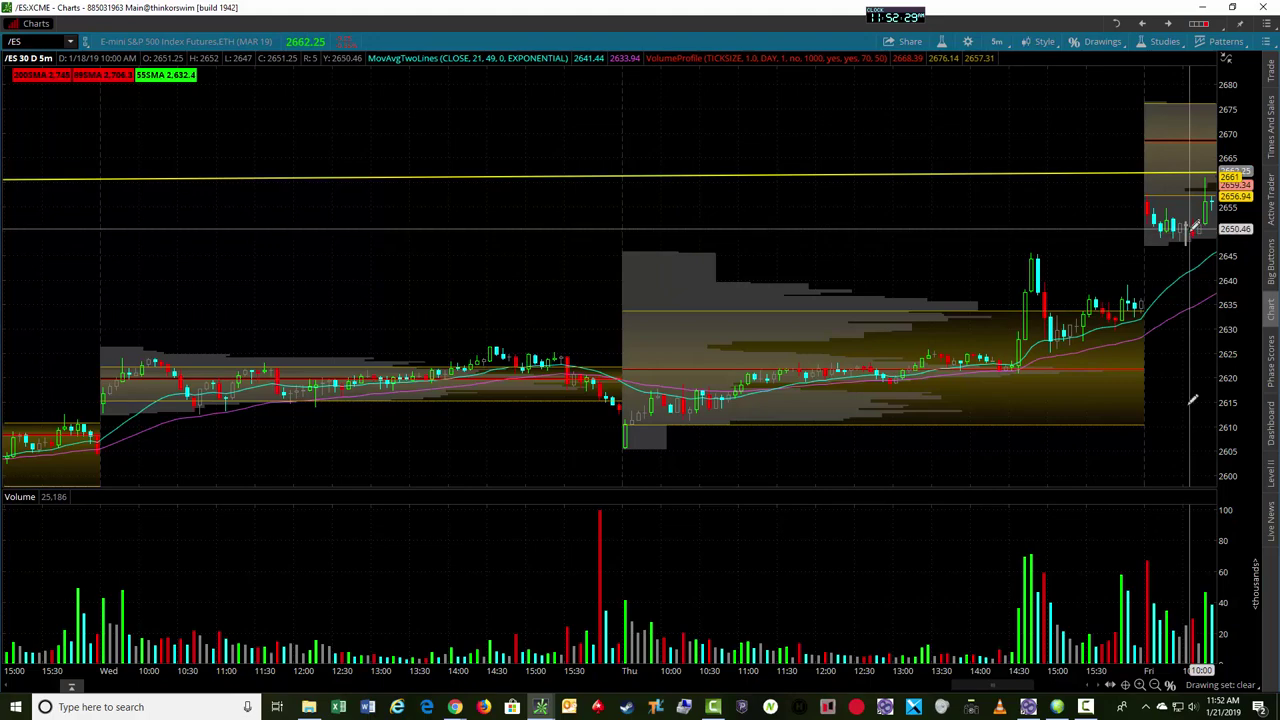
left_click_drag(1030, 690, 1045, 693)
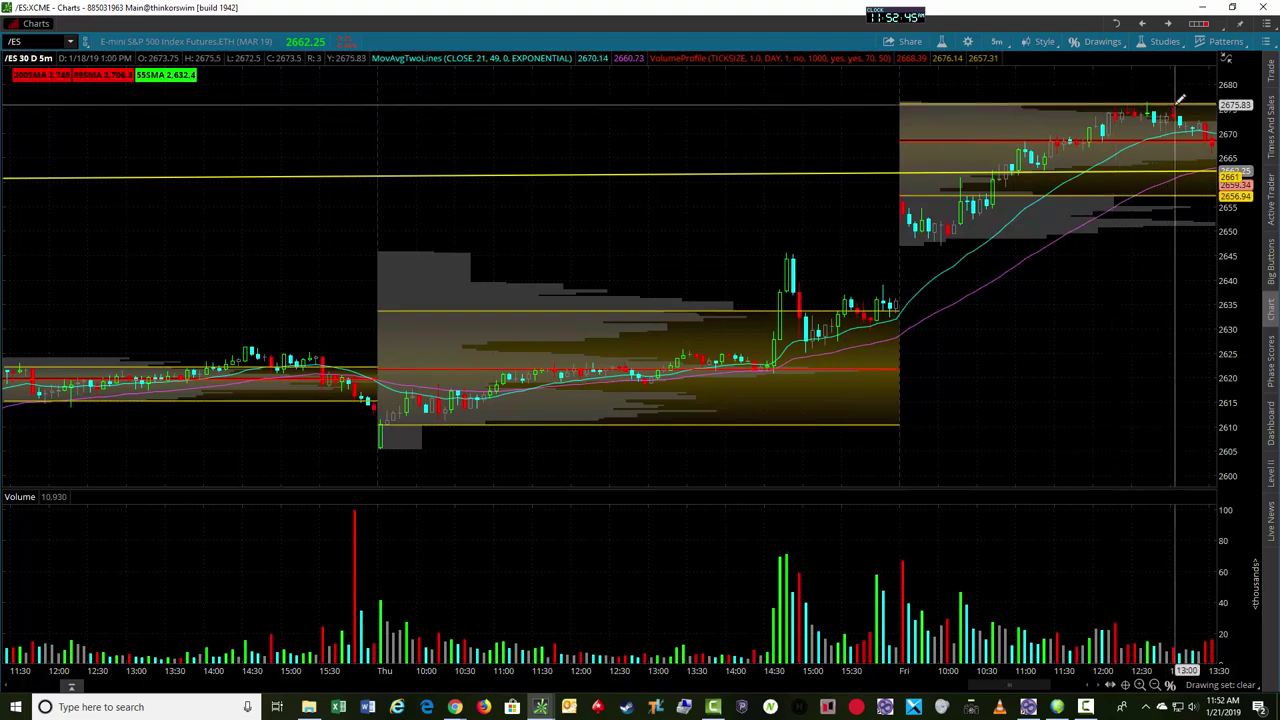
Step: Load the 5-day 5-minute /ES layout and bring up the Fibonacci drawing's menu
left_click(1170, 24)
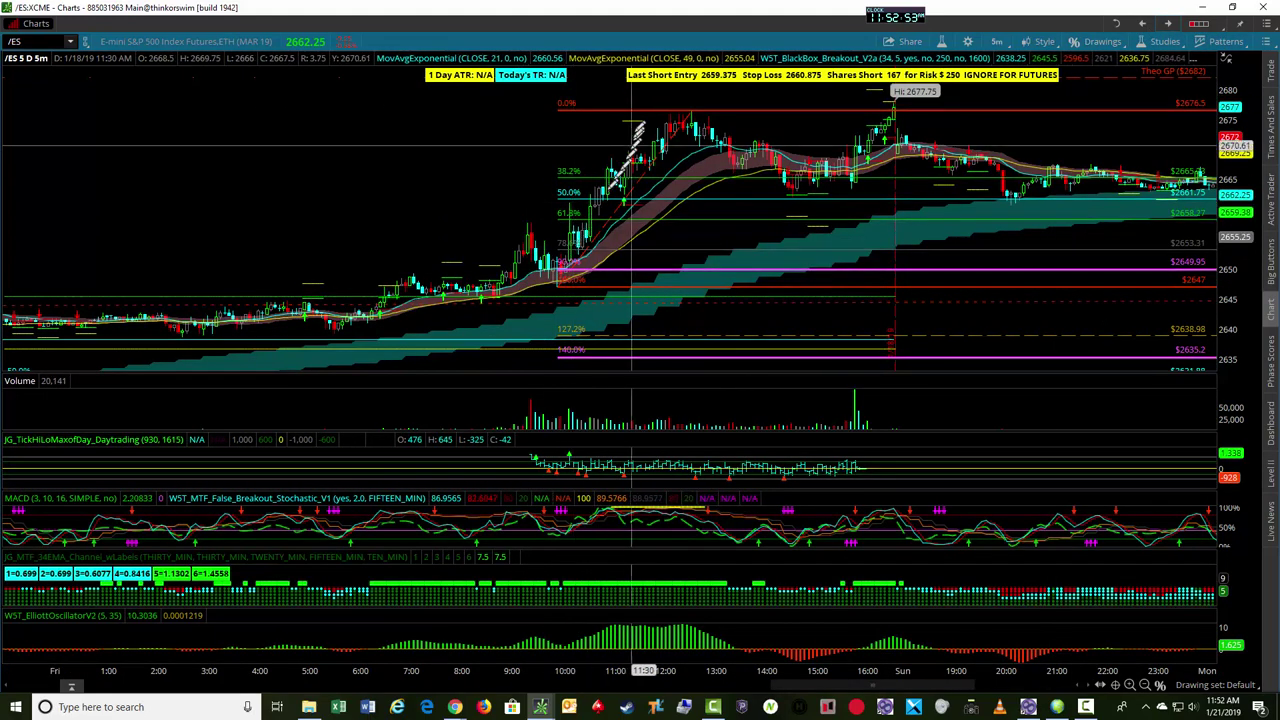
right_click(630, 118)
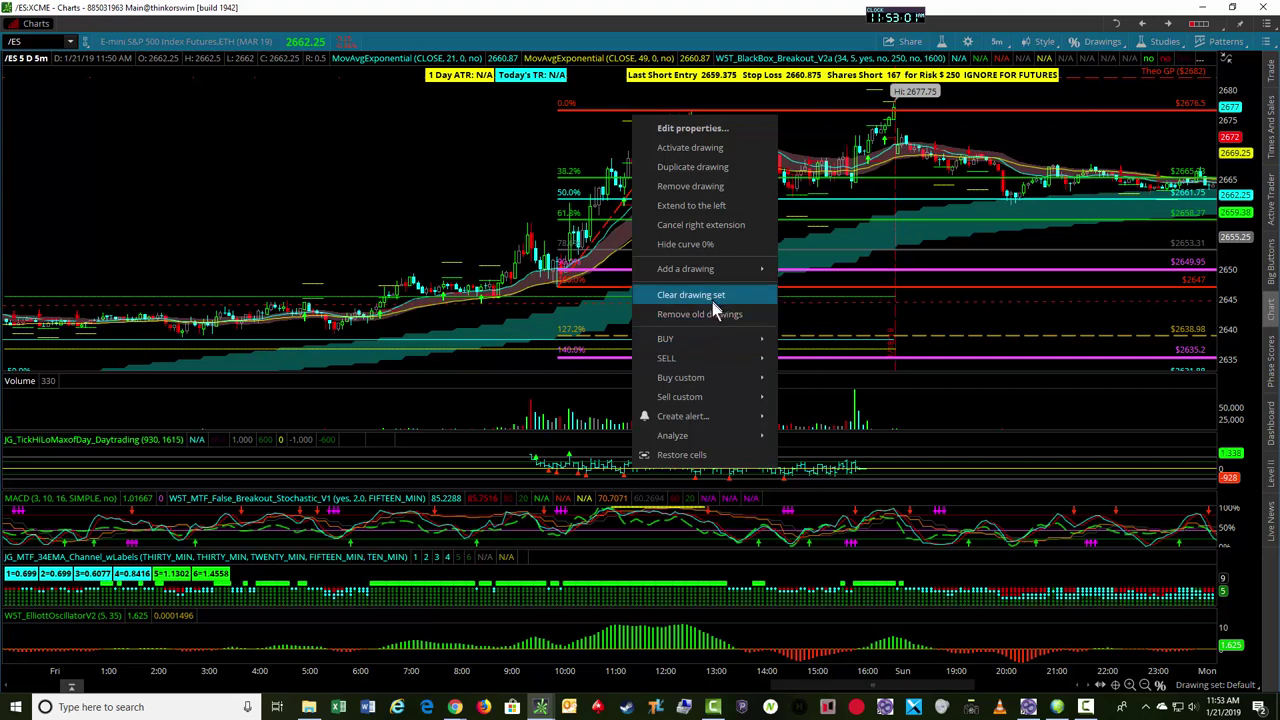
Step: Delete the Fibonacci retracement drawing with Remove drawing from its context menu
right_click(604, 116)
left_click(680, 186)
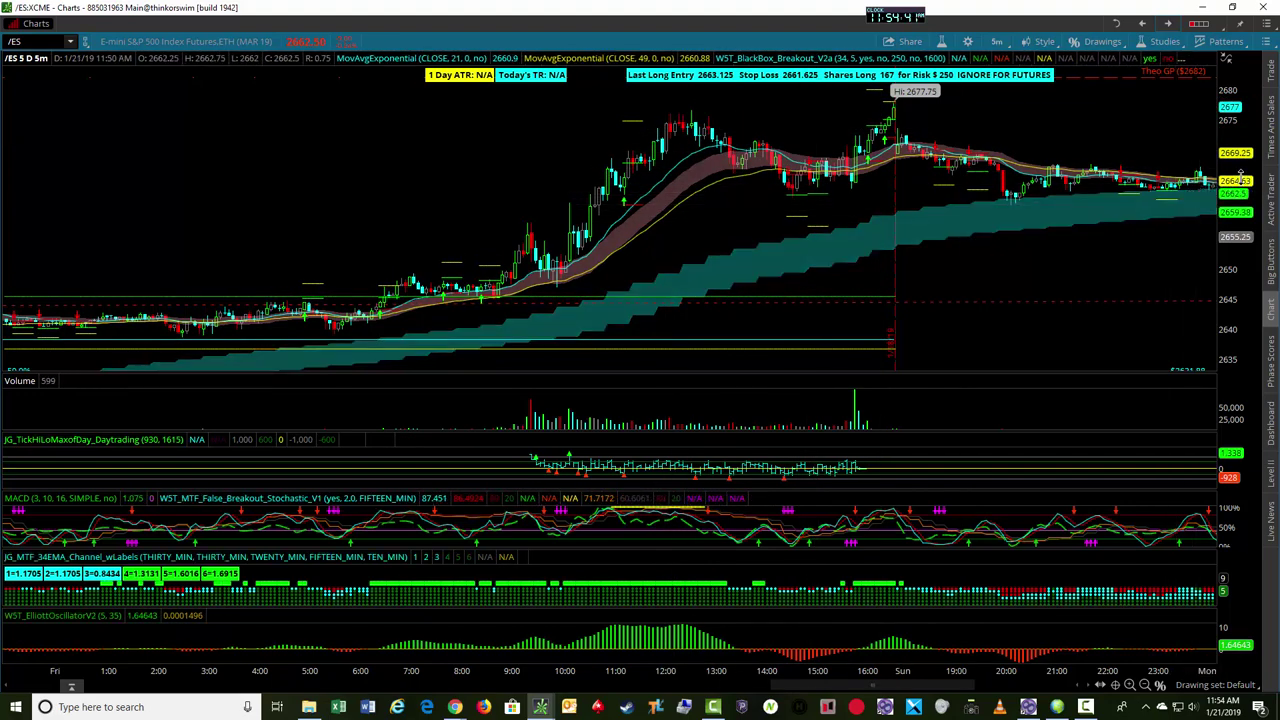
Step: Stretch the price scale and draw a Fibonacci retracement from 2647 up to 2676.5
left_click_drag(1246, 181, 1237, 166)
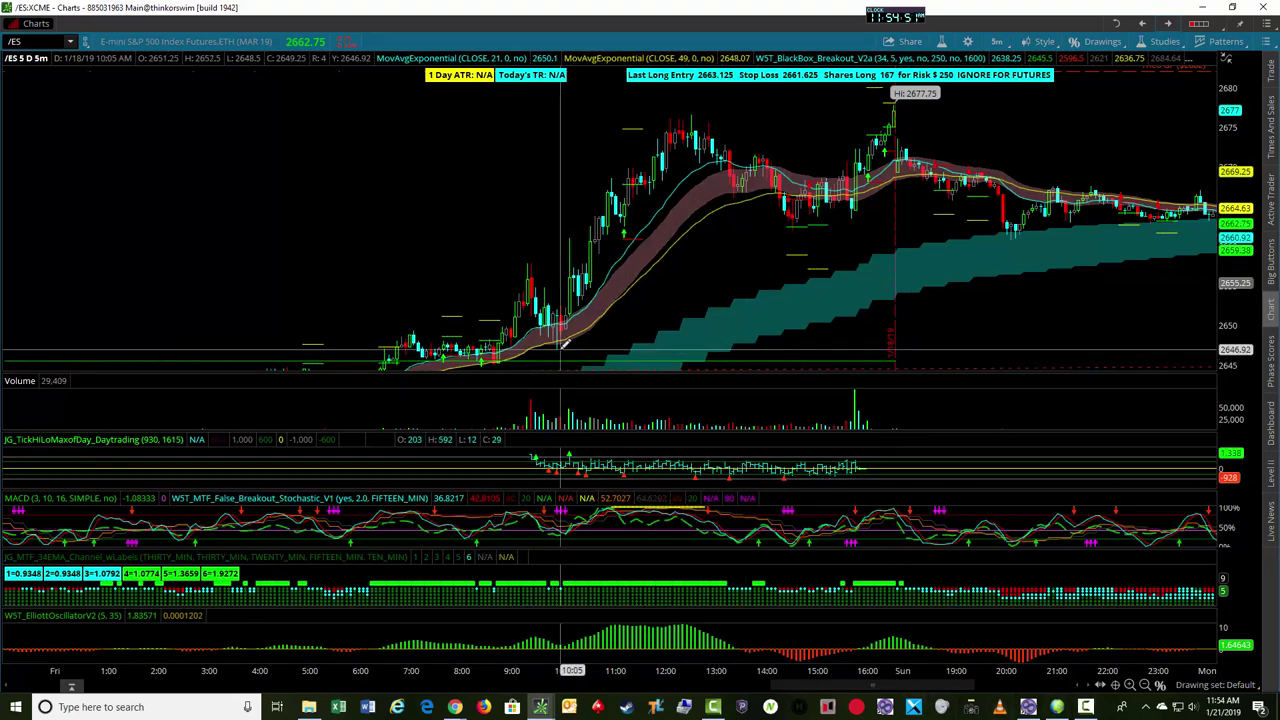
left_click_drag(564, 344, 697, 104)
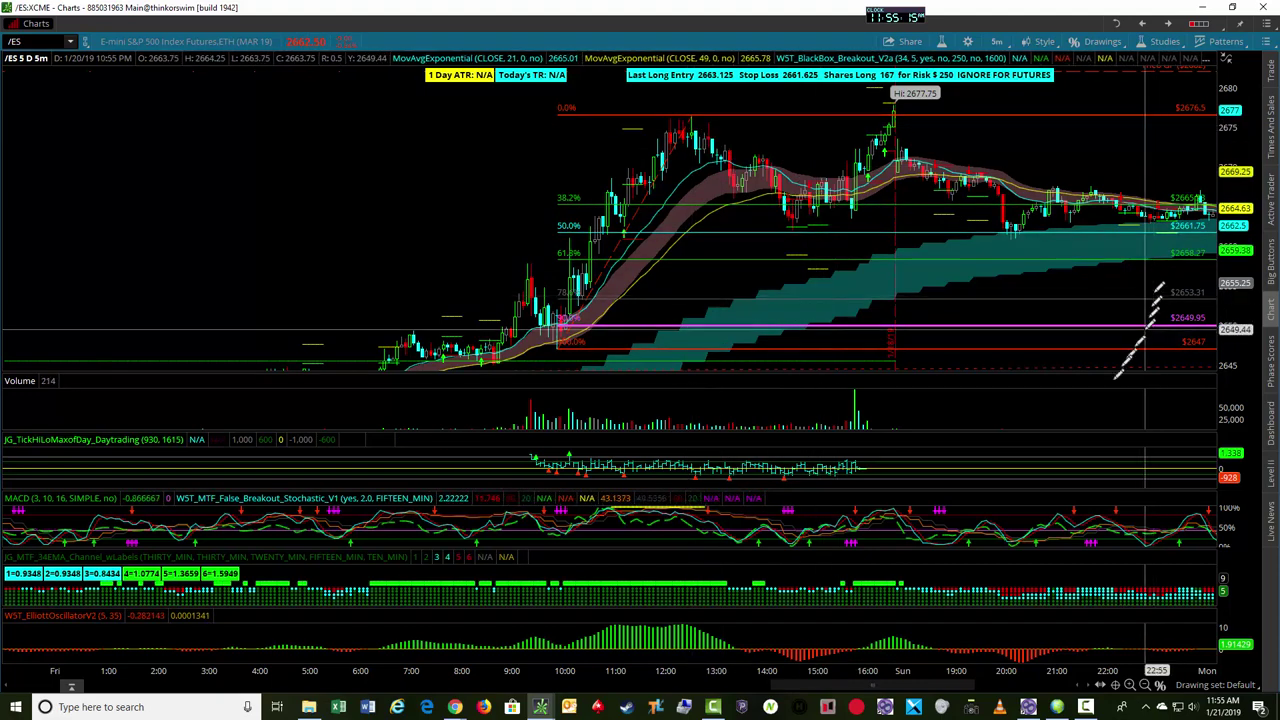
Step: Zoom in on Friday's session and stretch the price axis over roughly 2650–2677
left_click(1131, 686)
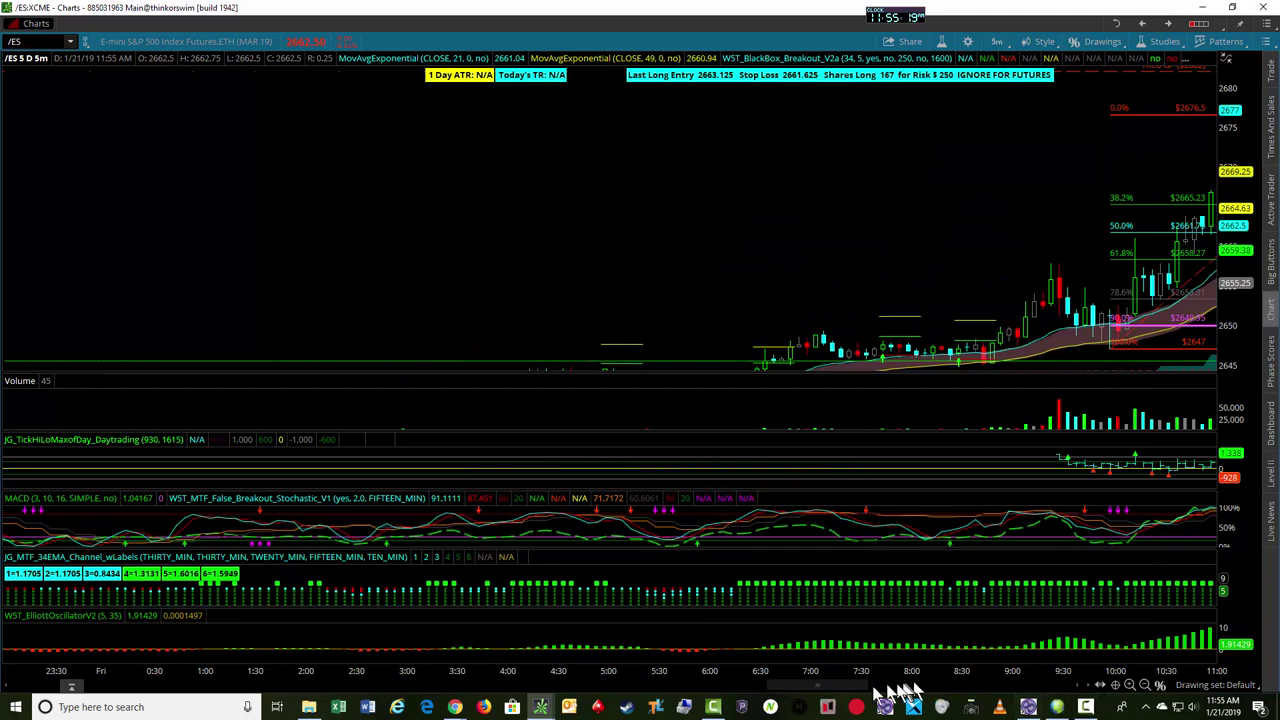
left_click_drag(851, 693, 918, 693)
left_click_drag(1240, 212, 1240, 233)
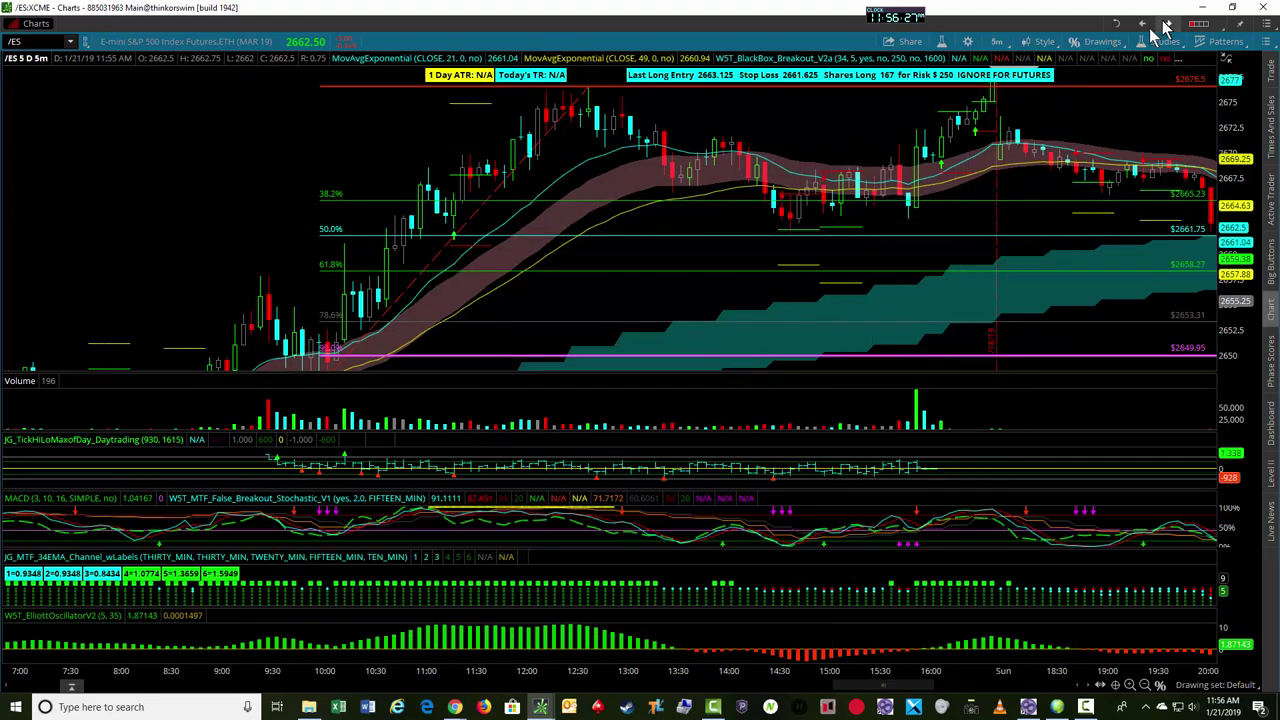
Step: Switch to the 2-day 3-minute /ES chart and stretch its price scale
left_click(835, 197)
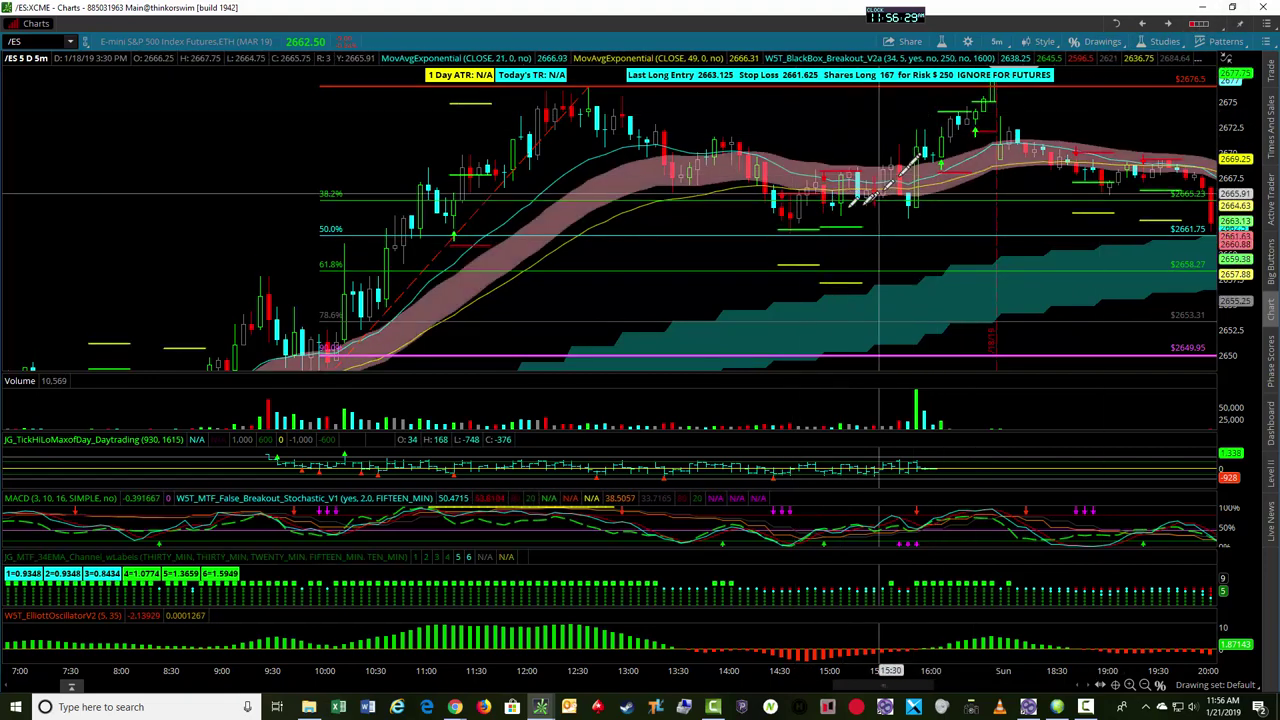
left_click(1171, 24)
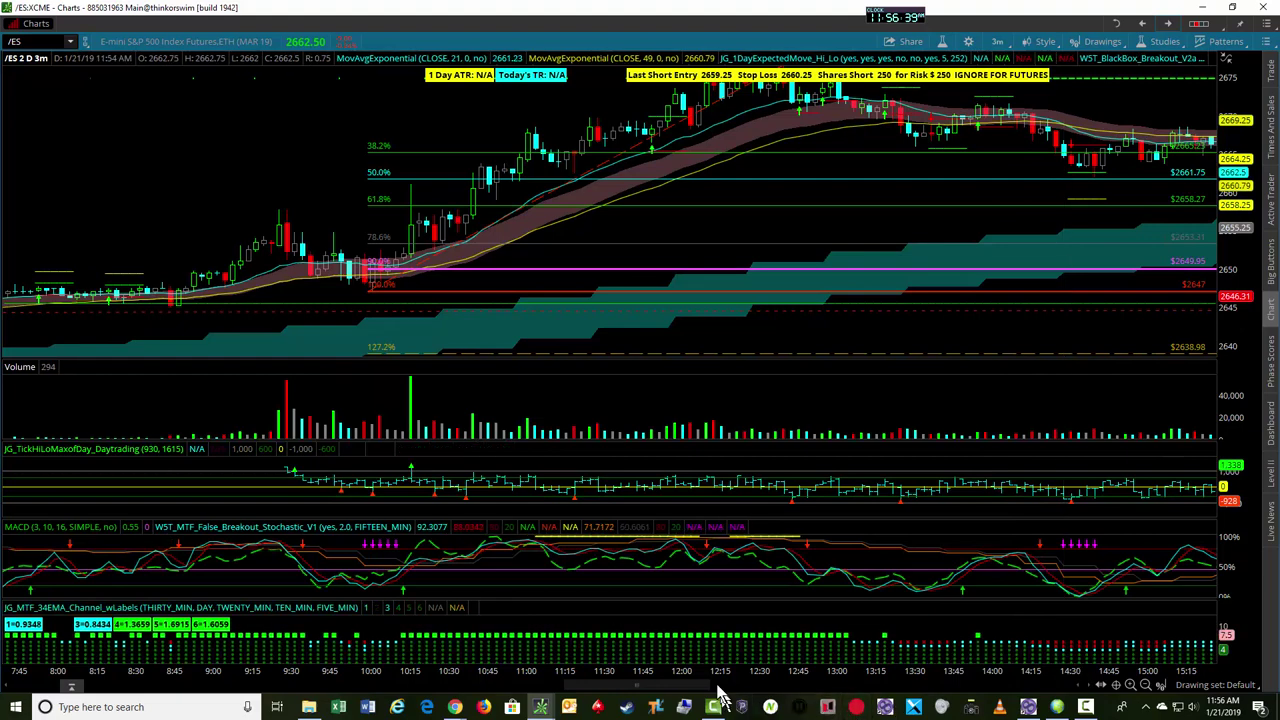
scroll(710, 690, "up", 5)
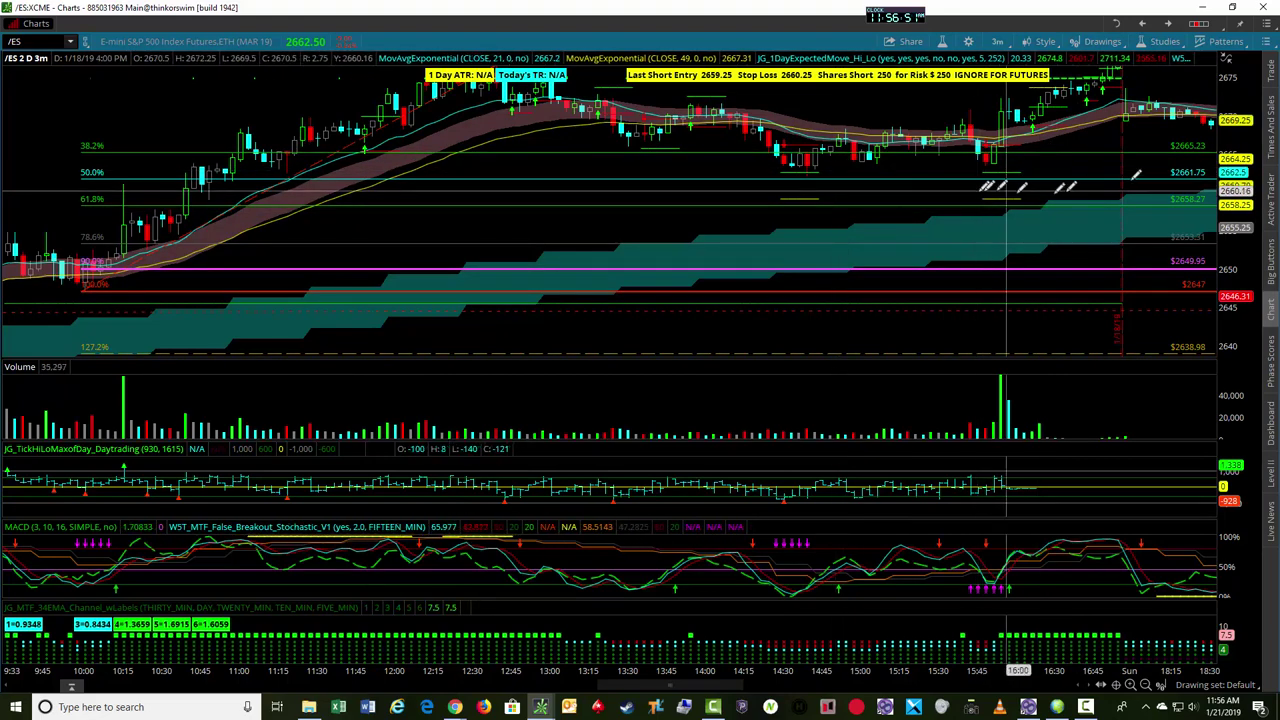
mouse_move(1238, 180)
left_mouse_down()
mouse_move(1238, 140)
mouse_move(1238, 155)
left_mouse_up()
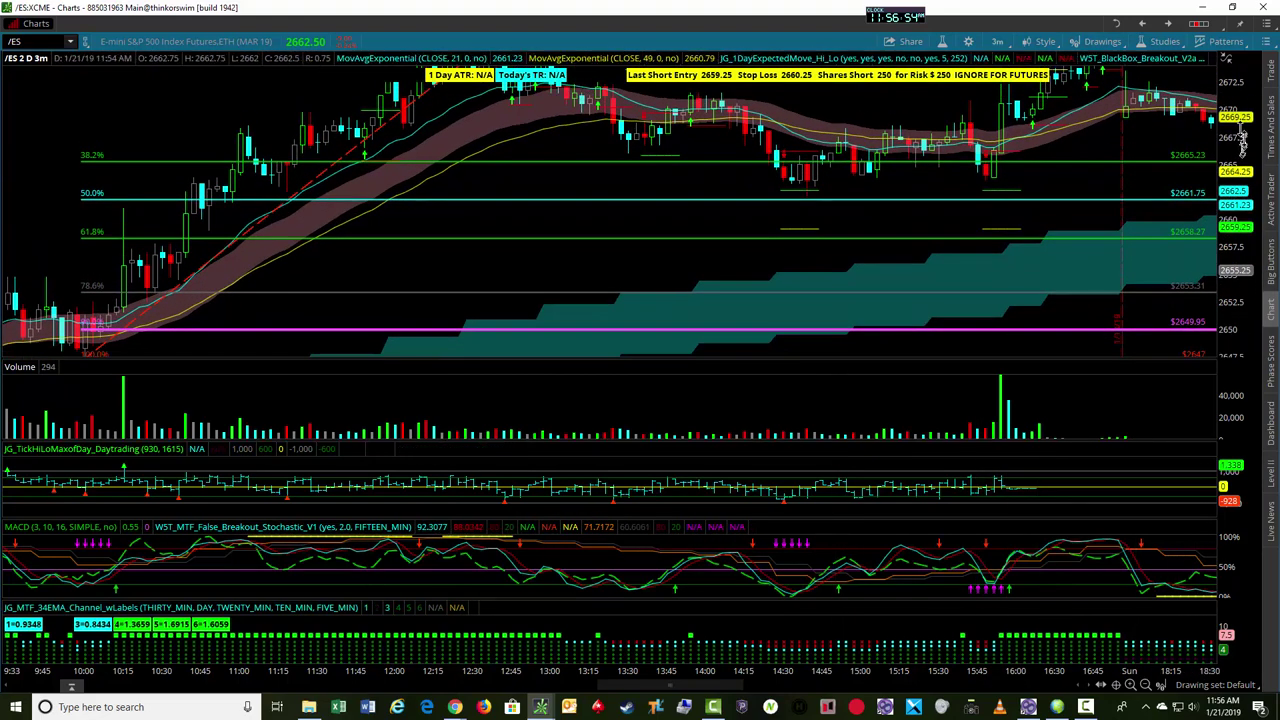
Step: Return to the 30-day volume-profile chart, pan to Friday and Monday, and stretch the price scale
left_click(1176, 30)
left_click(1174, 30)
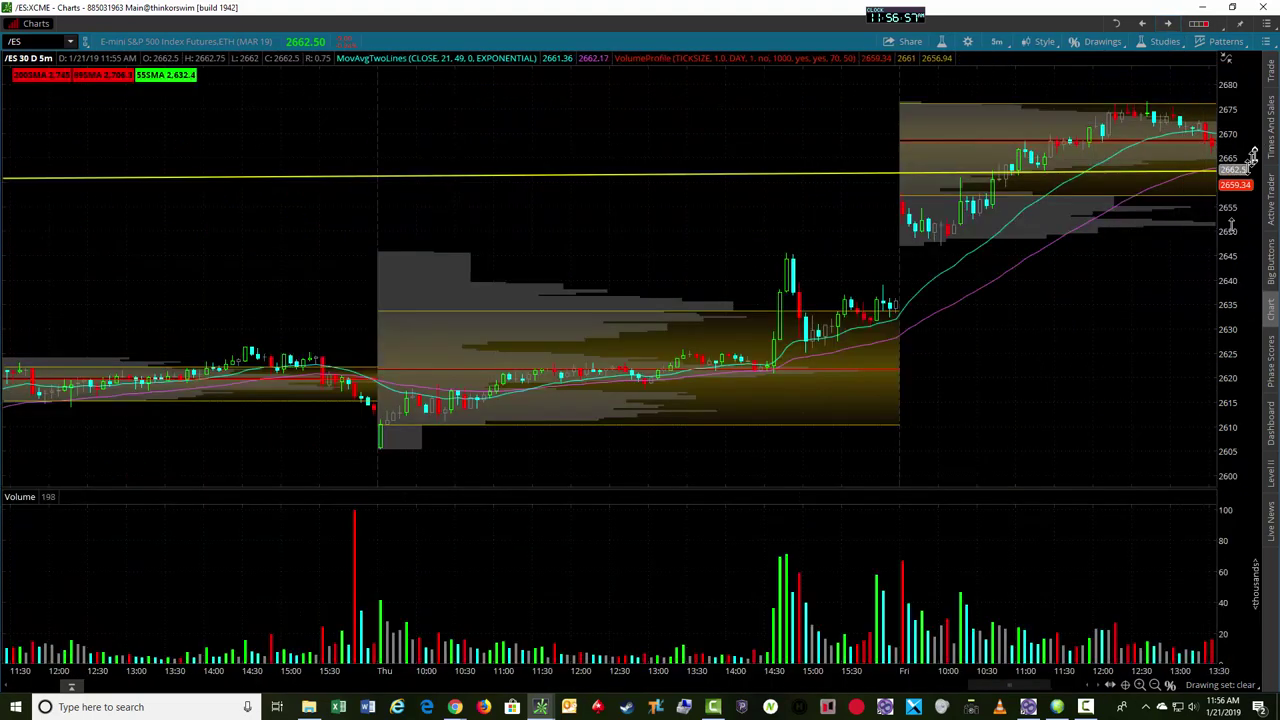
left_click_drag(1033, 690, 1063, 695)
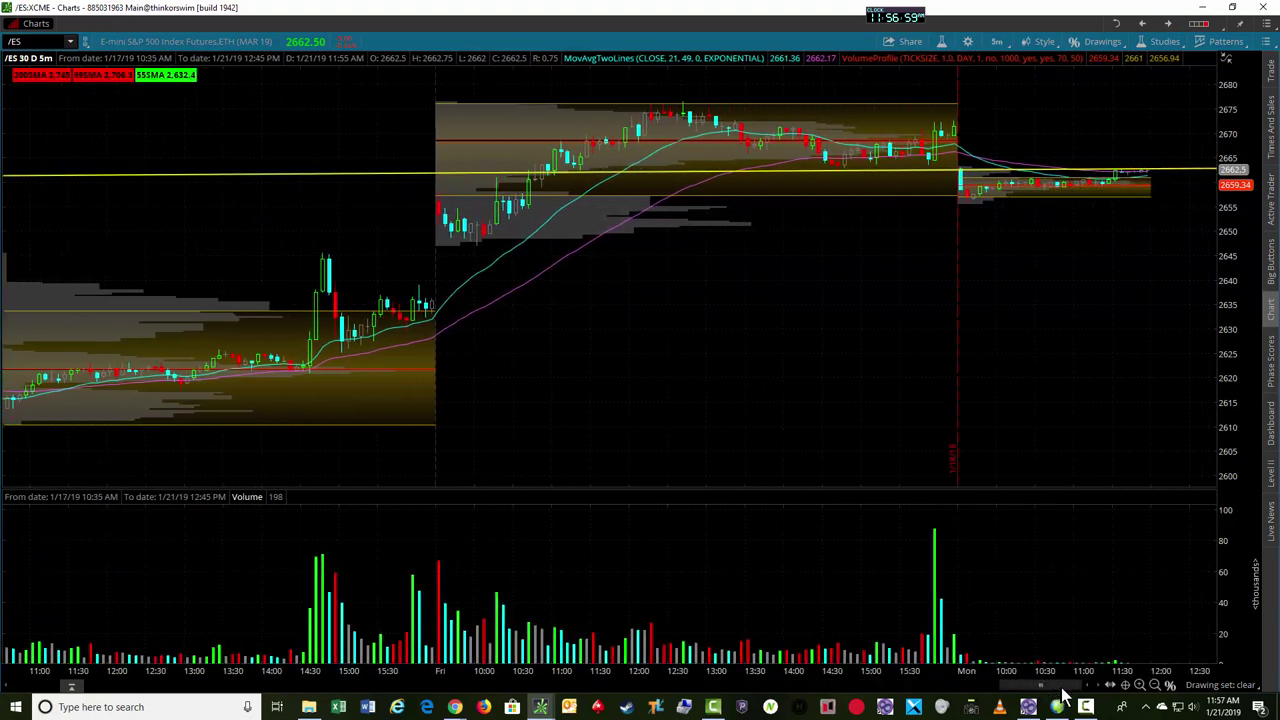
left_click_drag(1237, 213, 1237, 265)
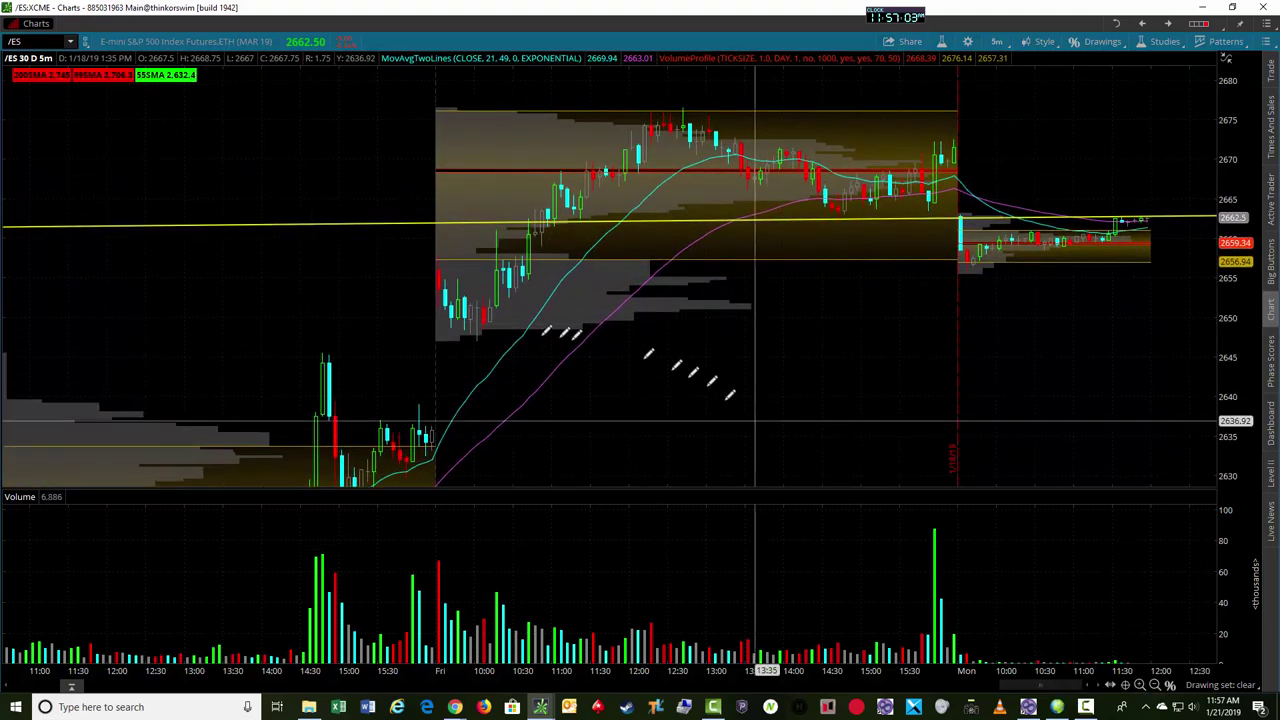
Step: Draw a Fibonacci retracement from Friday's low to the 2676.5 high and stretch the price axis
left_click_drag(480, 337, 692, 103)
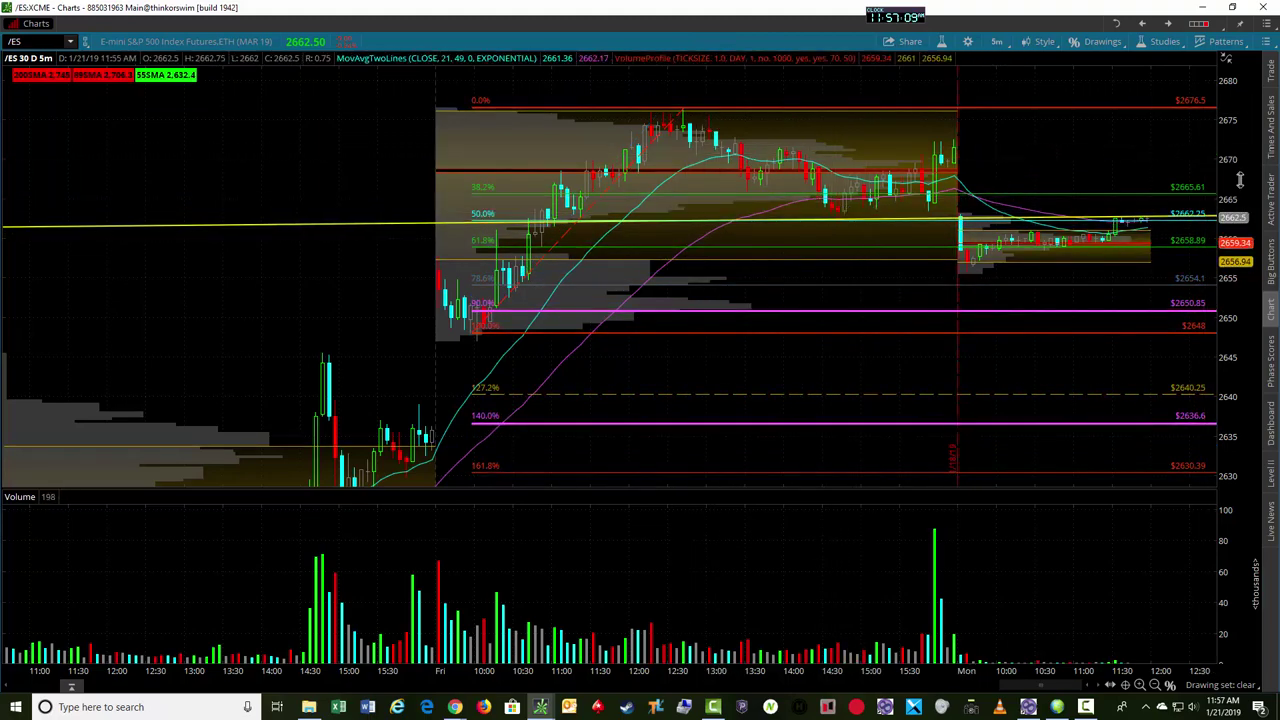
left_click_drag(1248, 198, 1244, 180)
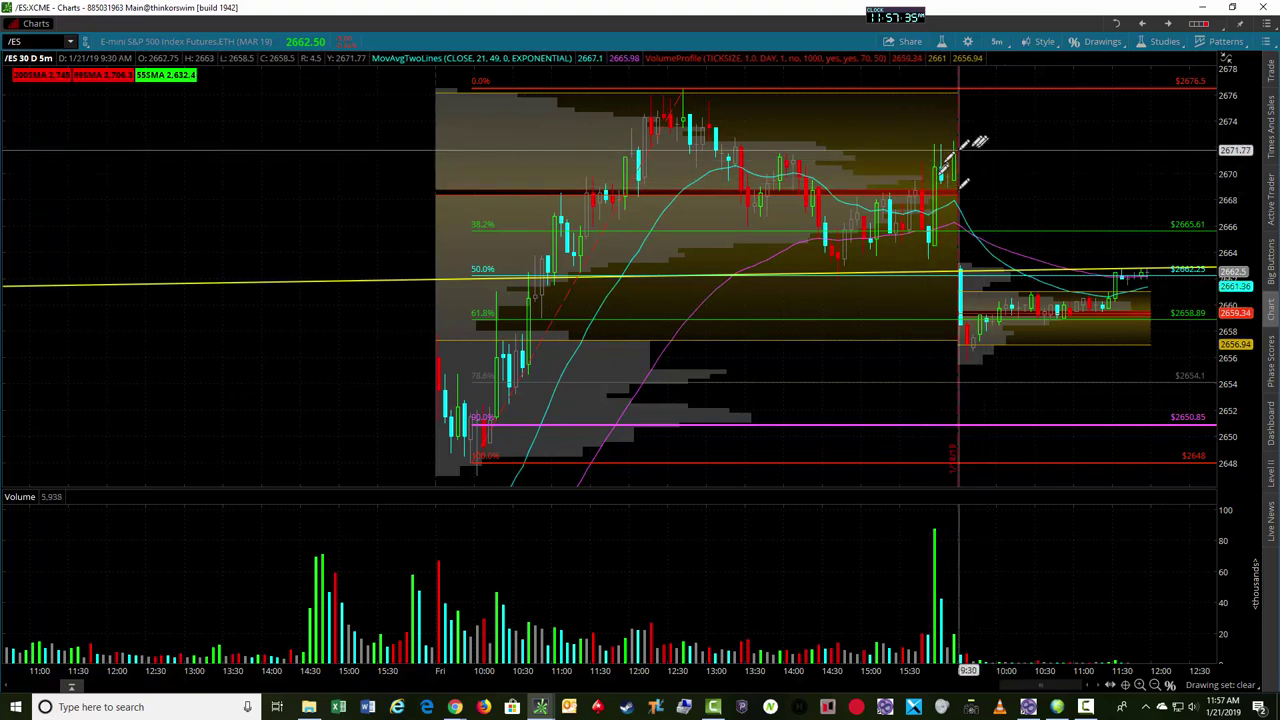
Step: Zoom out and load the 2 D 3m /ES chart setup with its studies
left_click(1156, 686)
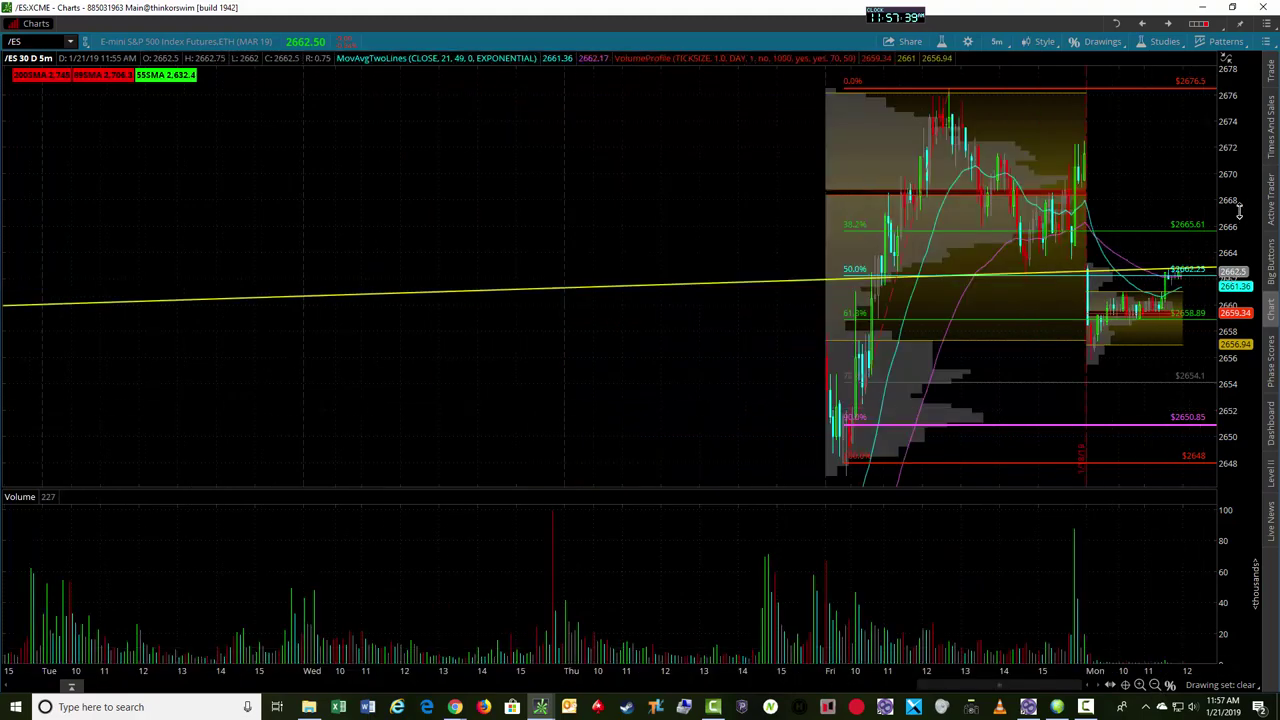
left_click(1143, 25)
left_click(1143, 25)
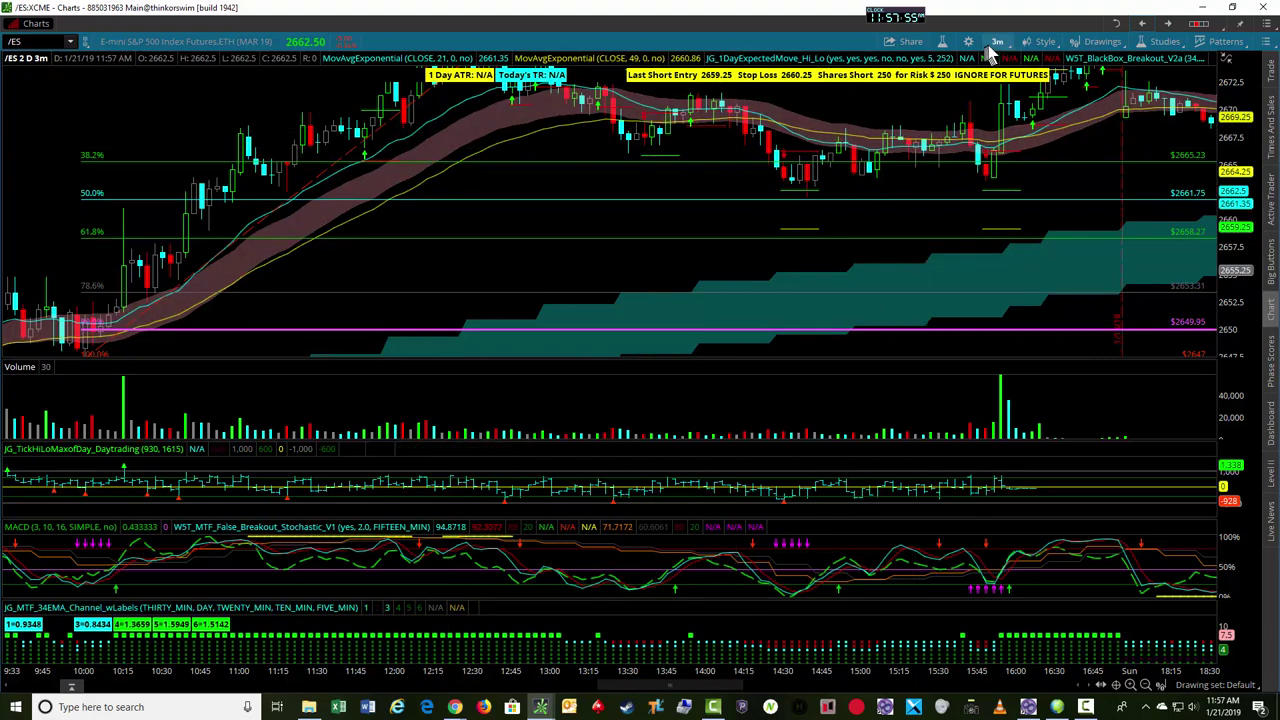
Step: Return to the 5 D 5m /ES chart and list its time-frame choices
left_click(1140, 30)
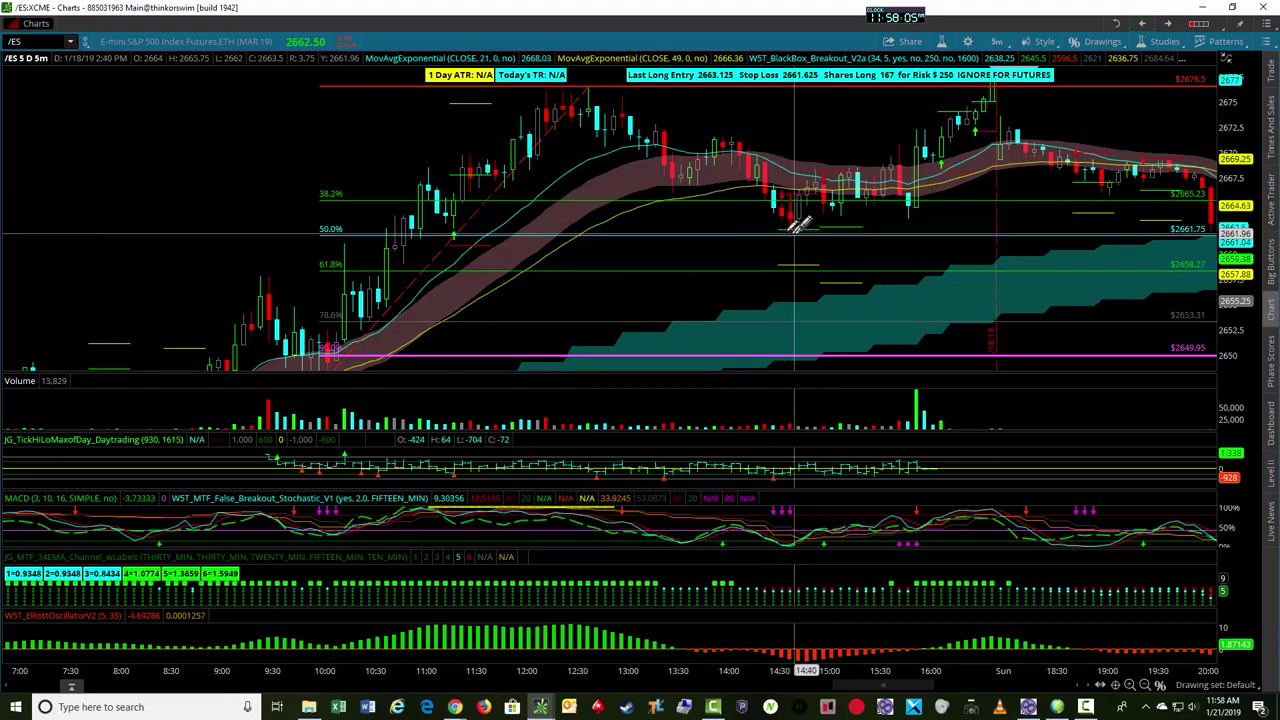
left_click(999, 42)
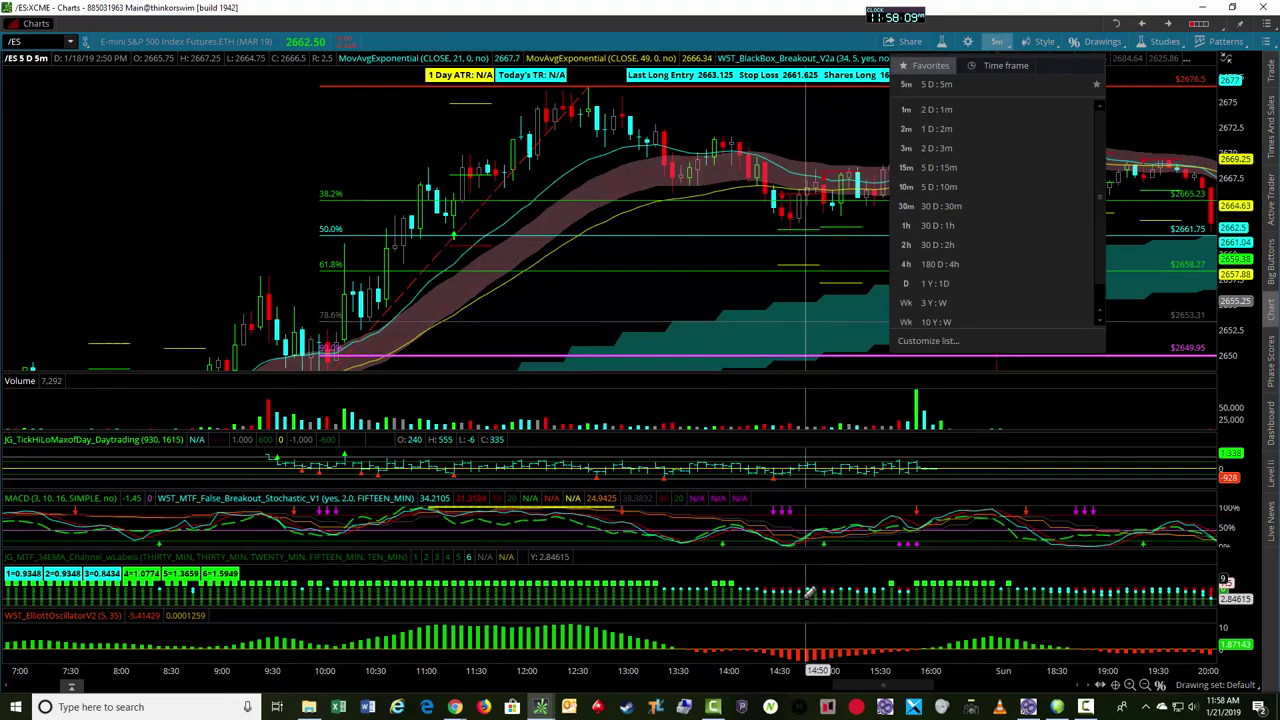
Step: Switch to 5 D : 10m bars, pan back in time, and stretch the price axis to the 2677.75 high
left_click(972, 188)
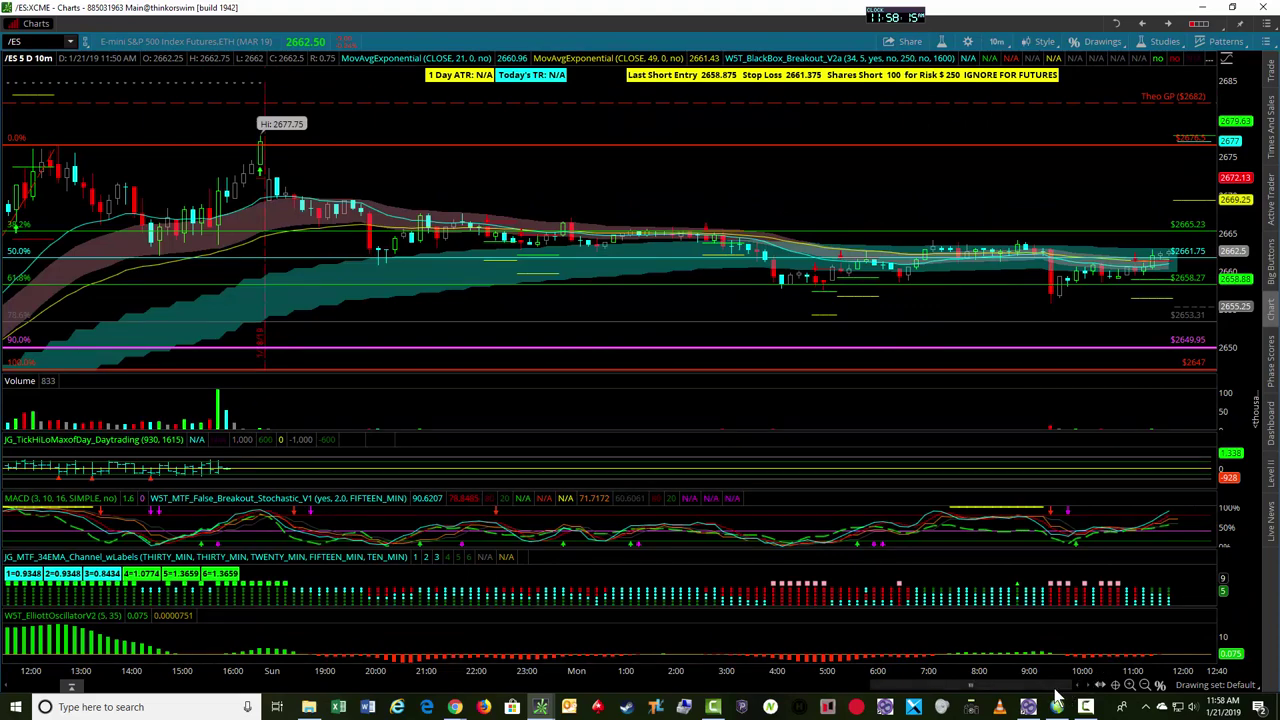
left_click_drag(1050, 690, 960, 690)
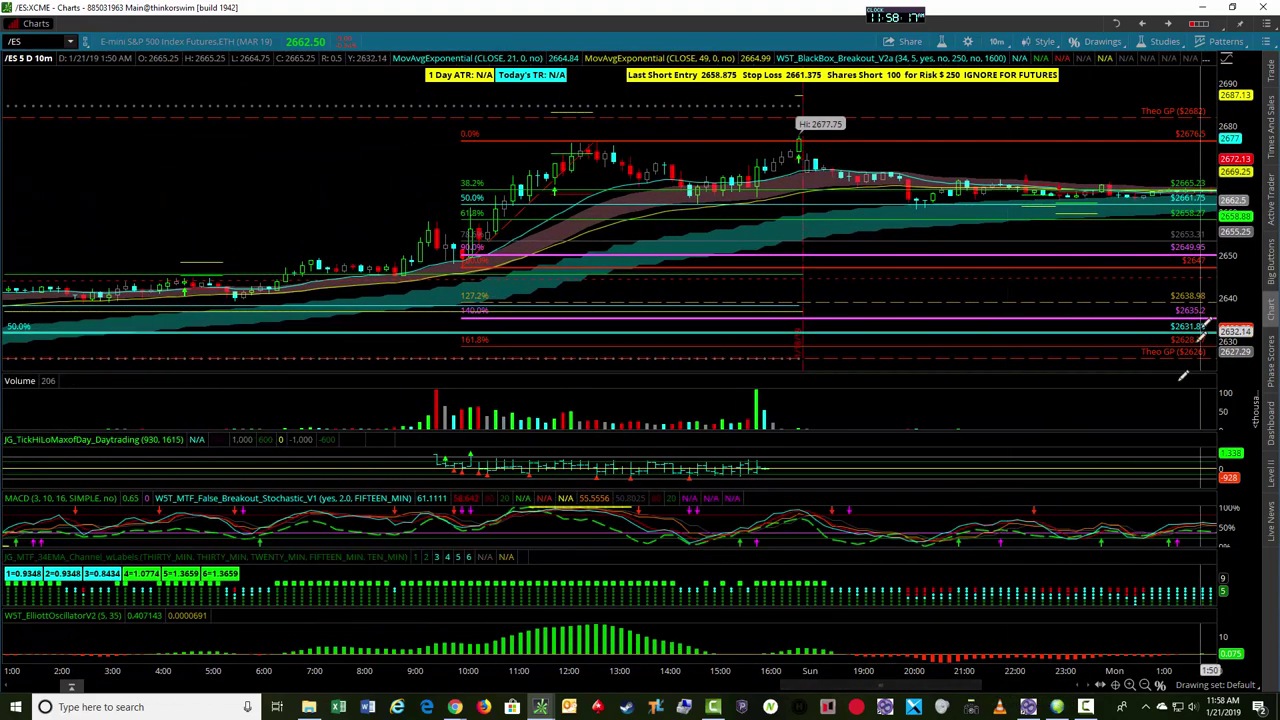
mouse_move(1241, 278)
left_mouse_down()
mouse_move(1245, 225)
mouse_move(1244, 262)
left_mouse_up()
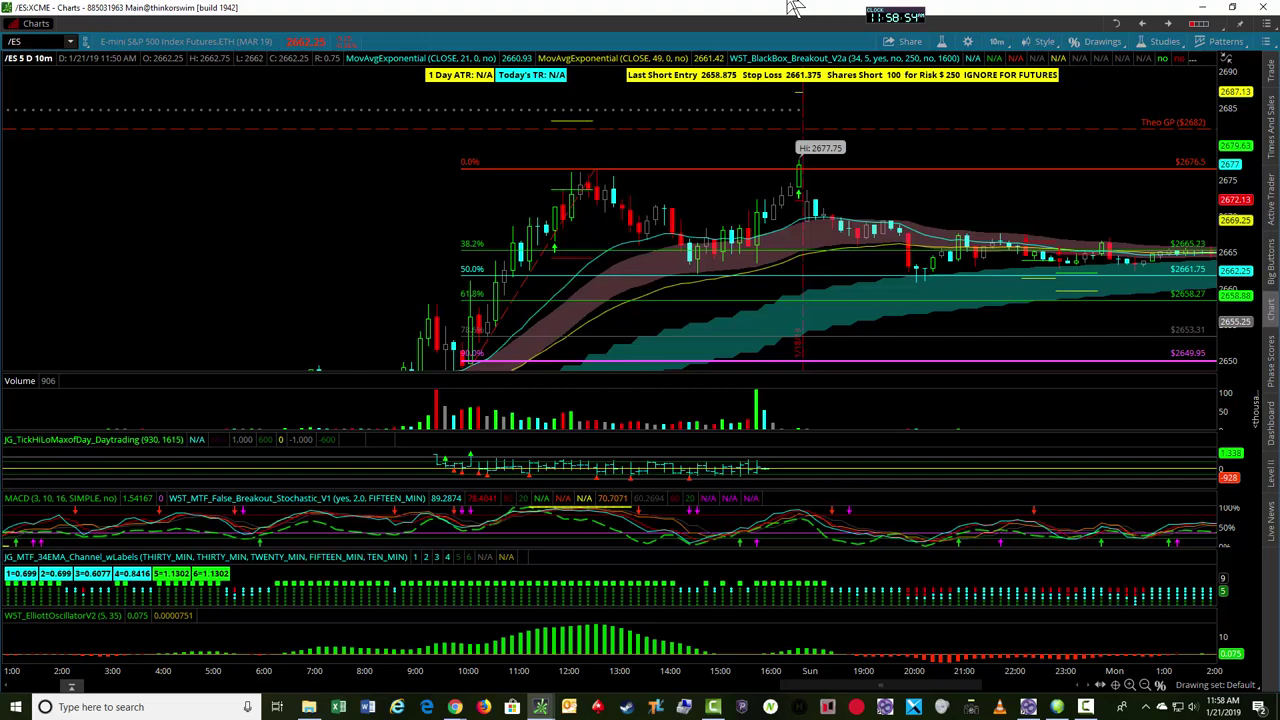
Step: Switch the /ES chart to 2 D : 3m, then back to 5 D : 5m bars
left_click(1000, 44)
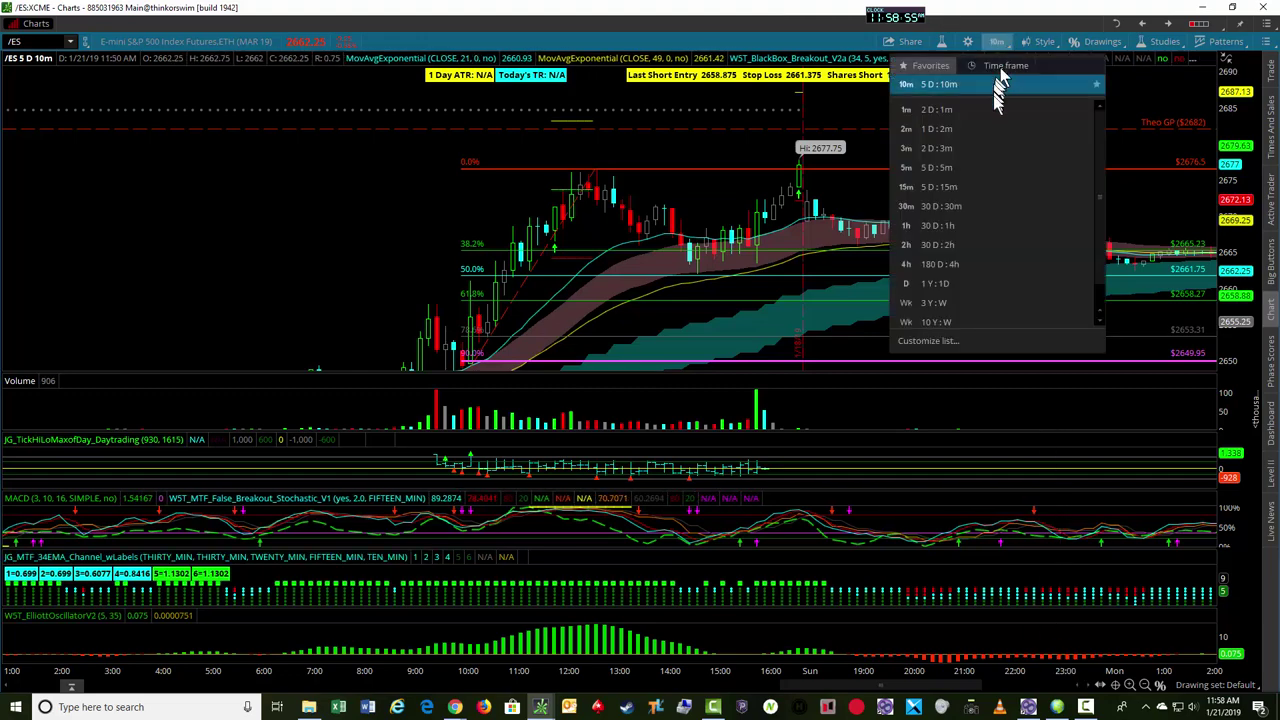
left_click(995, 147)
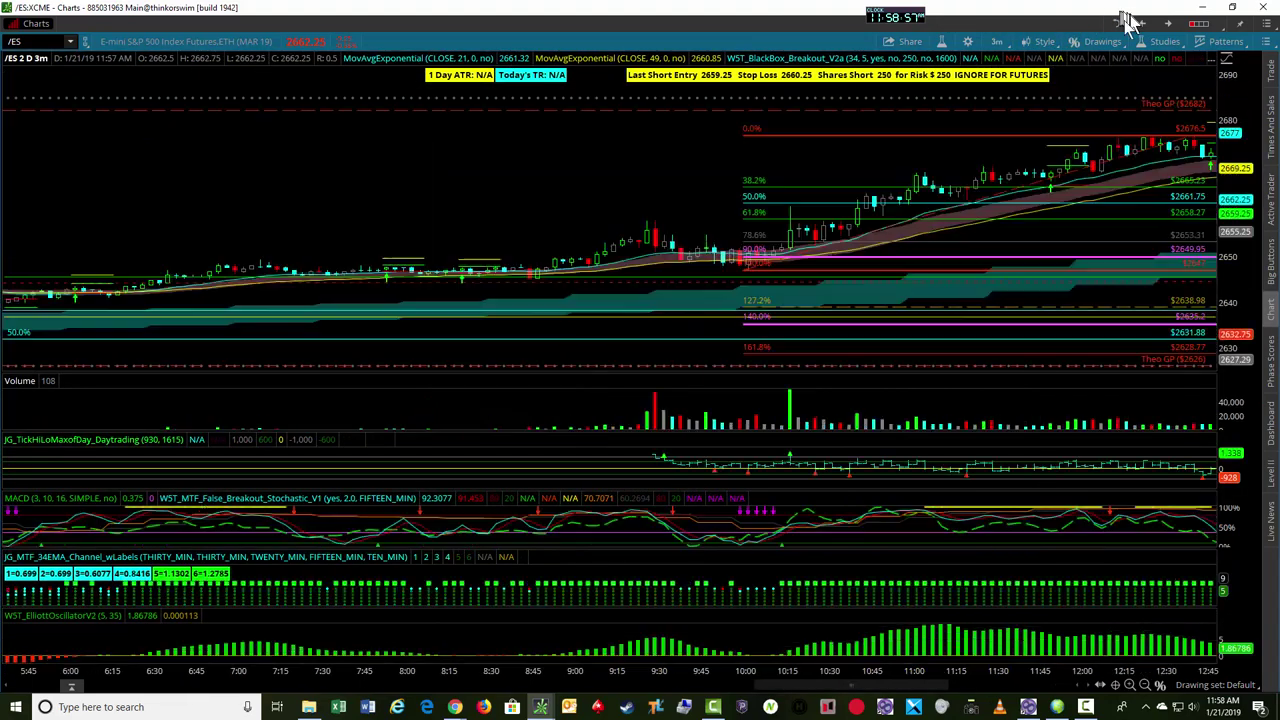
left_click(997, 44)
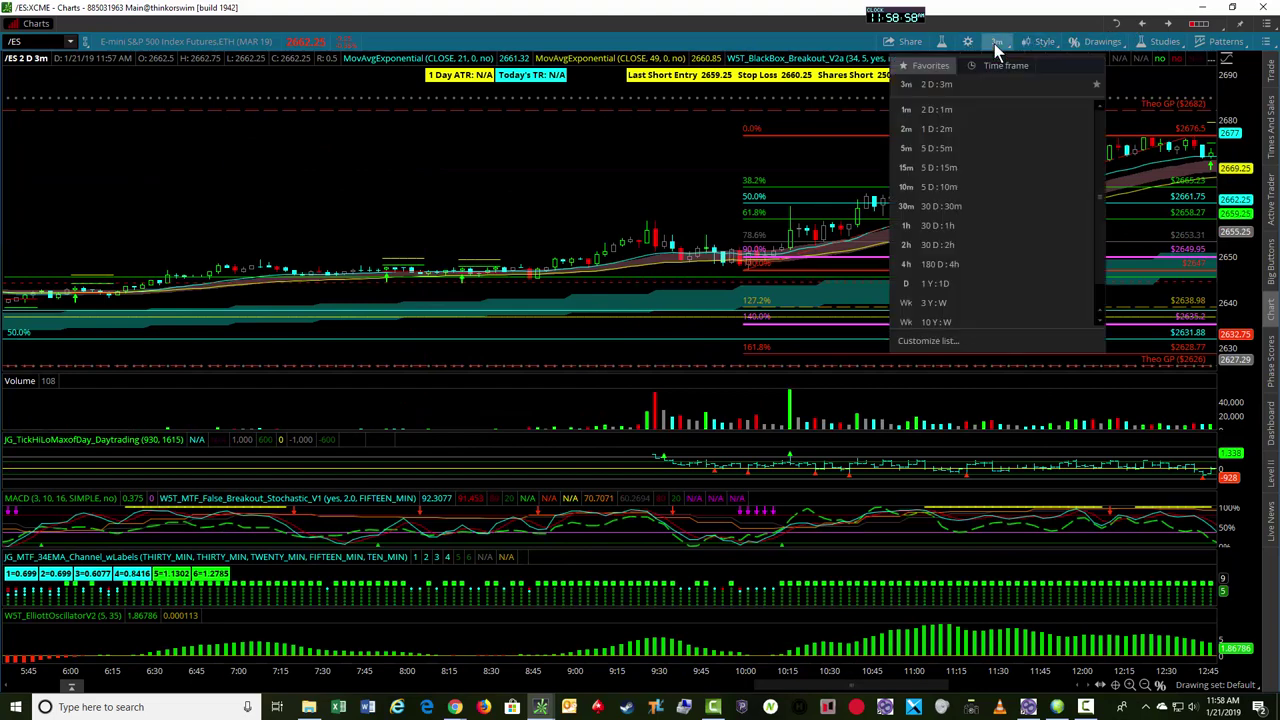
left_click(998, 153)
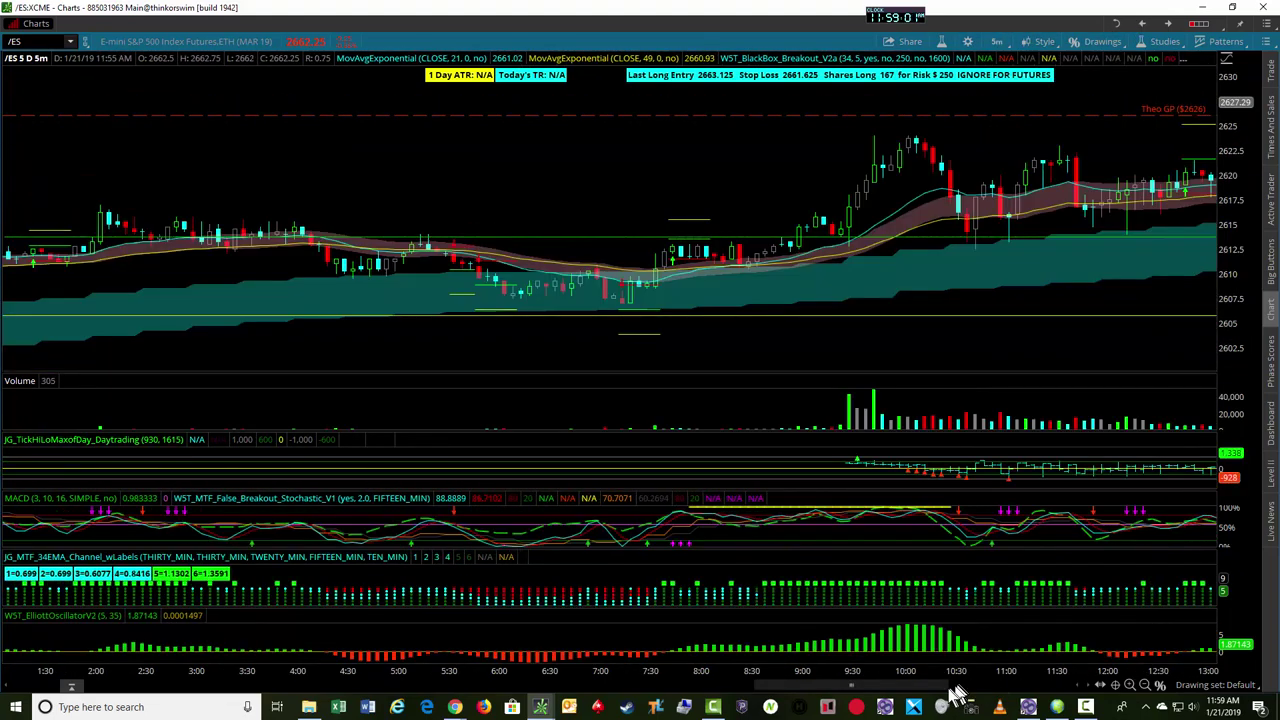
Step: Scroll the chart and stretch the price axis to enlarge the candles around the Fibonacci levels
left_click_drag(948, 690, 1019, 697)
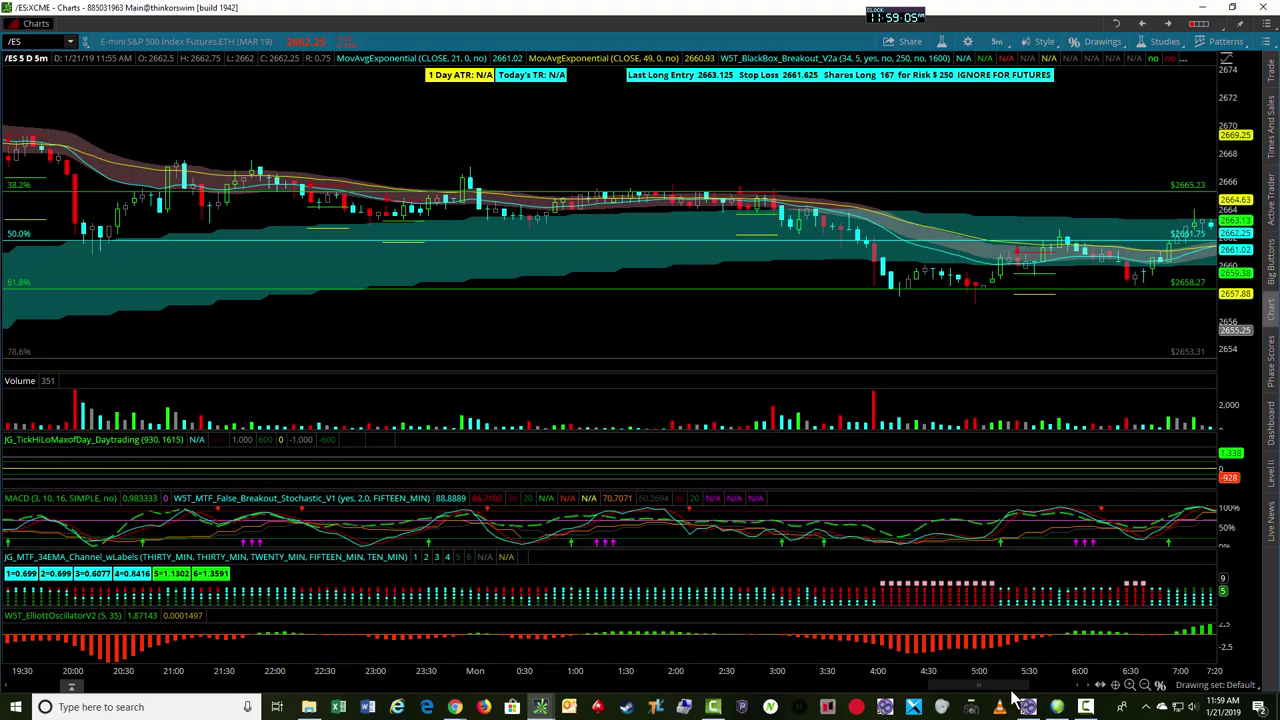
left_click_drag(1019, 689, 920, 689)
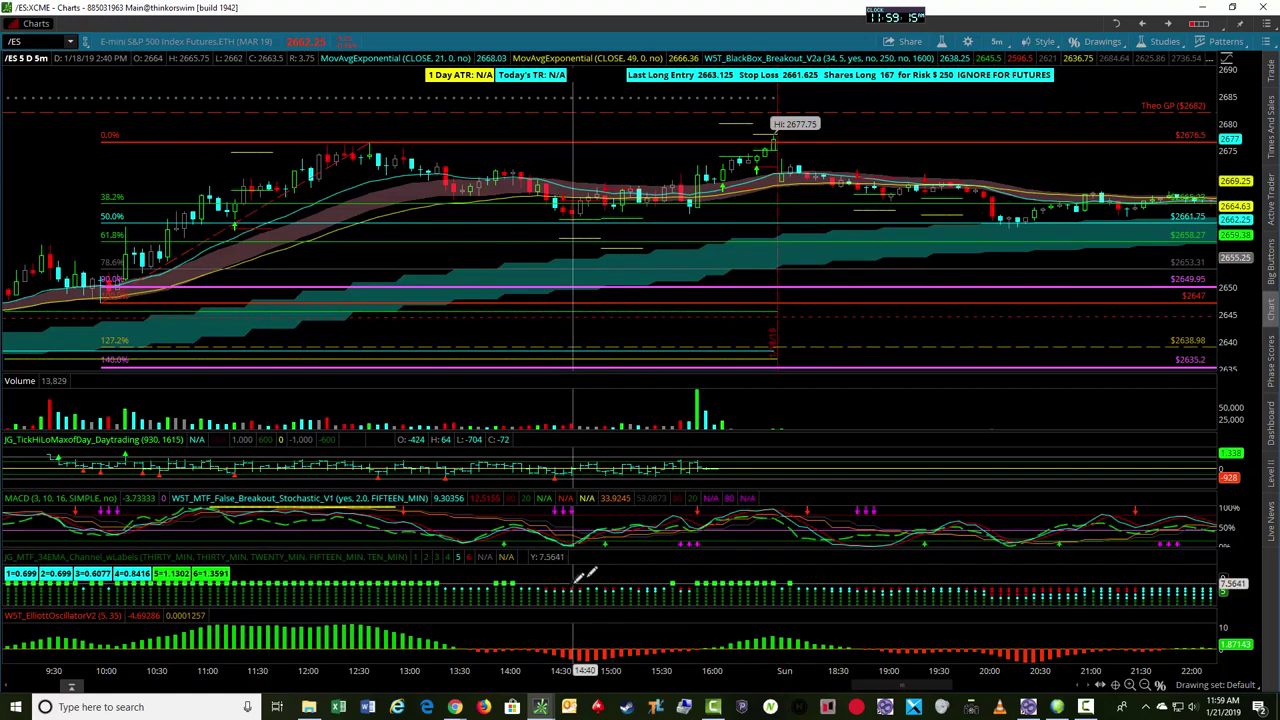
left_click_drag(1258, 160, 1254, 108)
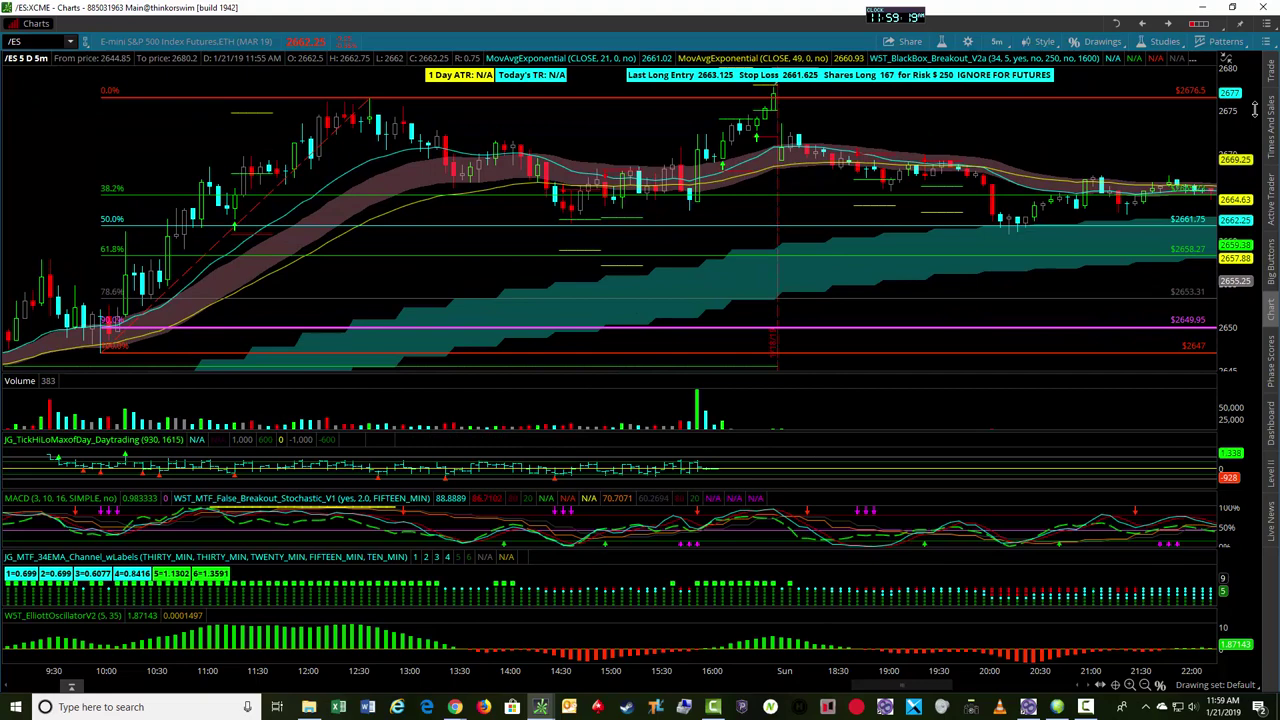